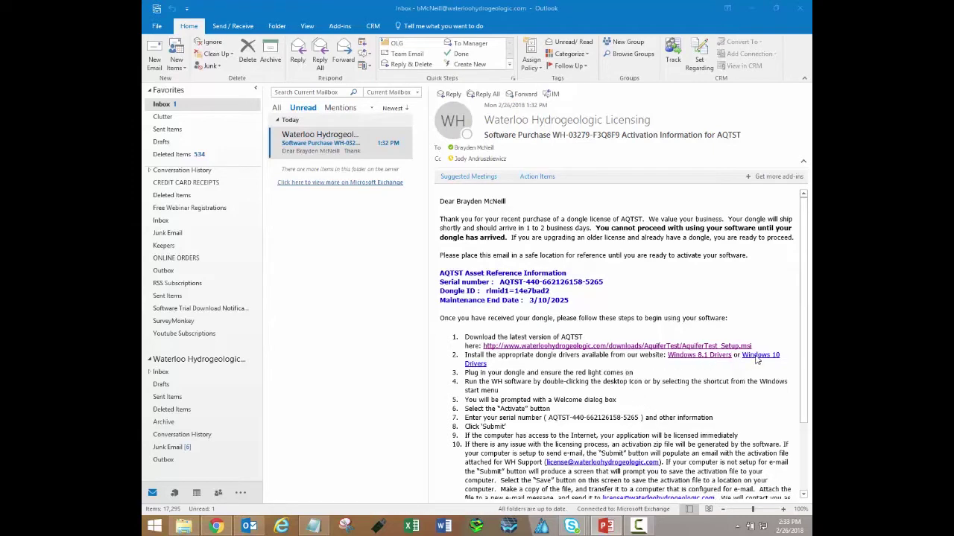
# Step: Start the Windows 10 Drivers download from the email, then minimize Chrome and Outlook
pyautogui.click(697, 356)
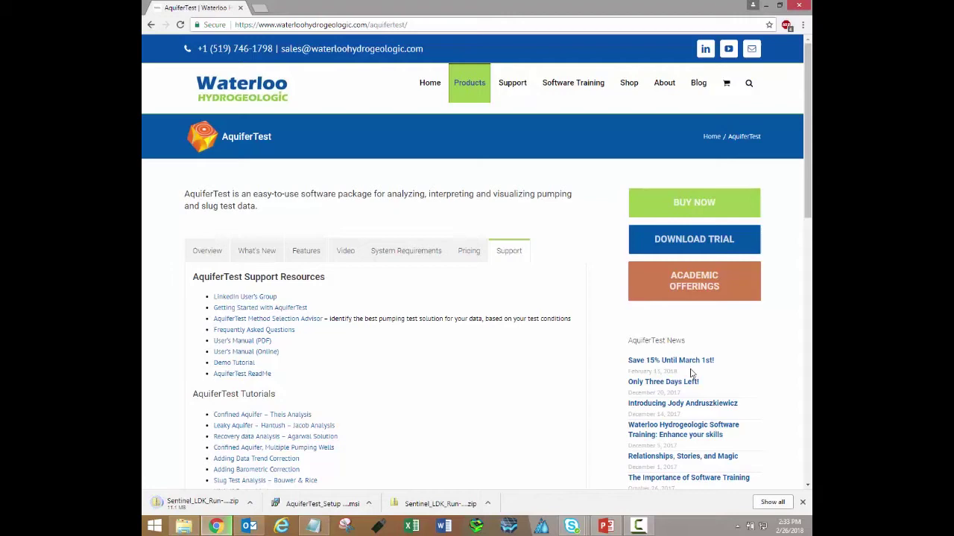
pyautogui.click(765, 6)
pyautogui.click(752, 9)
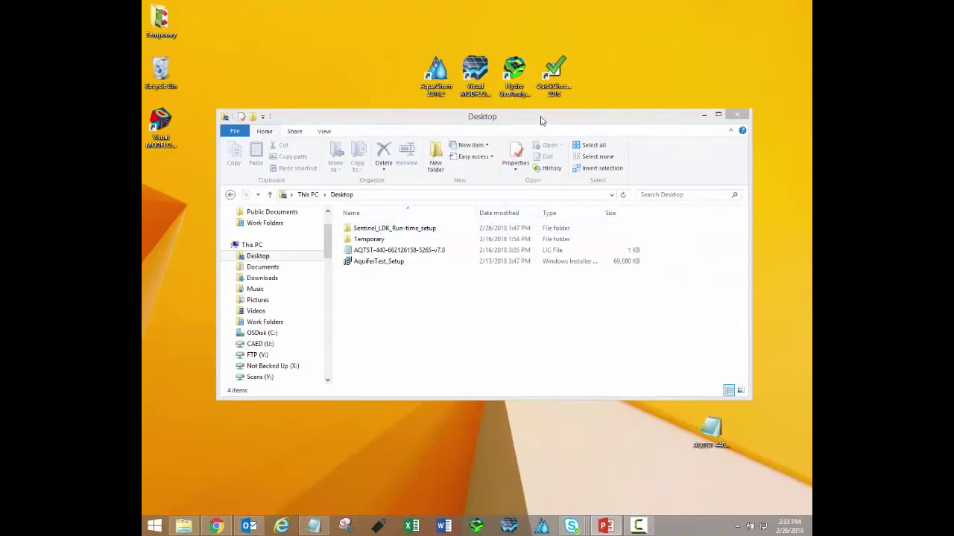
# Step: Install Sentinel Runtime via HASPUserSetup in Sentinel_LDK_Run-time_setup, then minimize that folder window
pyautogui.moveTo(540, 121); pyautogui.dragTo(542, 261)
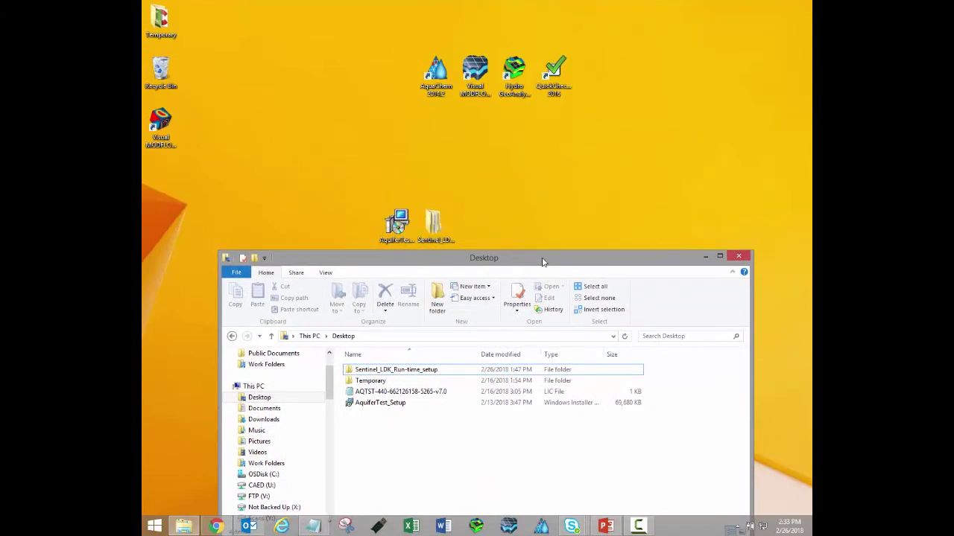
pyautogui.doubleClick(437, 220)
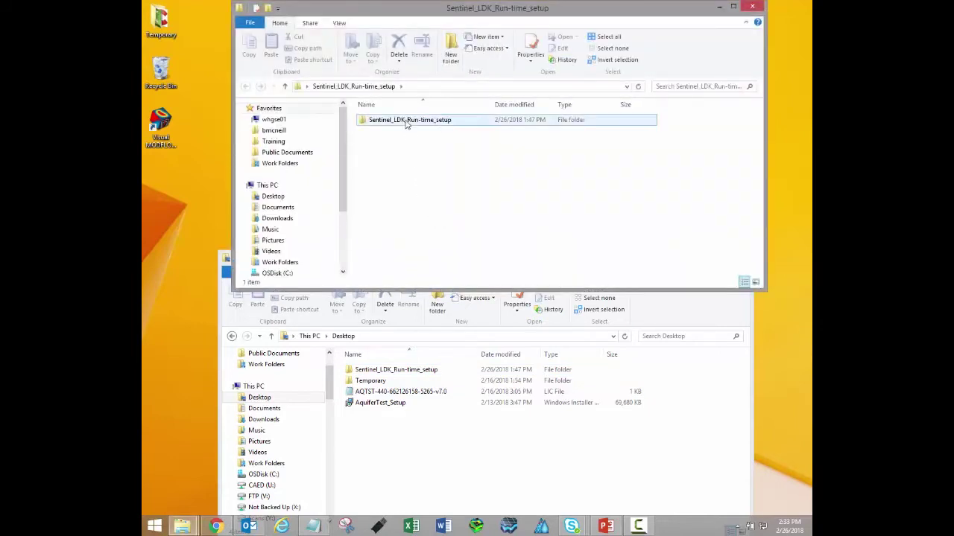
pyautogui.doubleClick(407, 123)
pyautogui.click(392, 124)
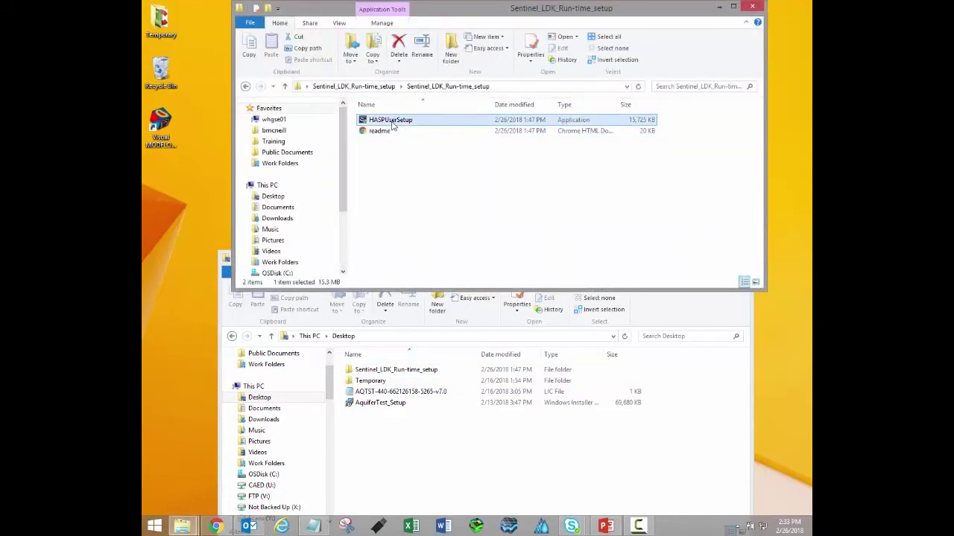
pyautogui.doubleClick(392, 123)
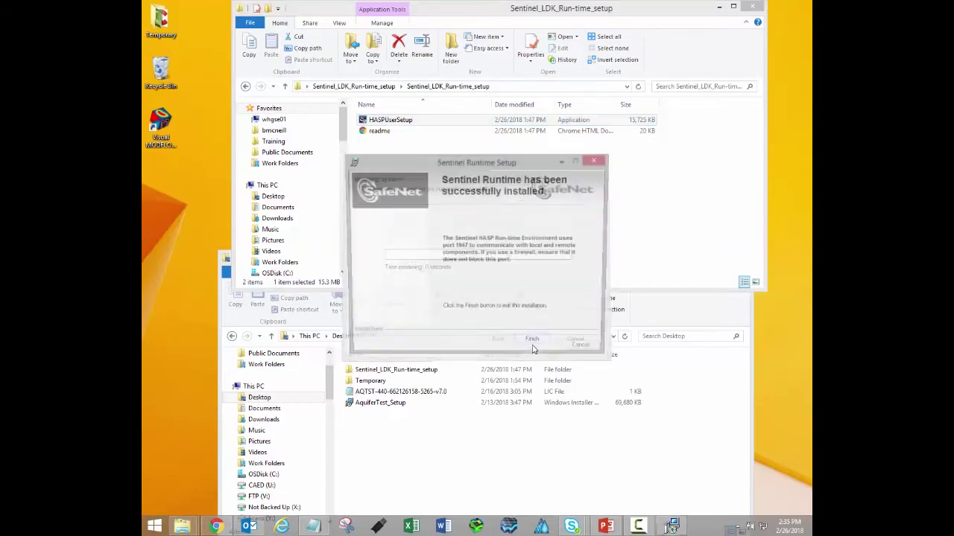
pyautogui.click(534, 346)
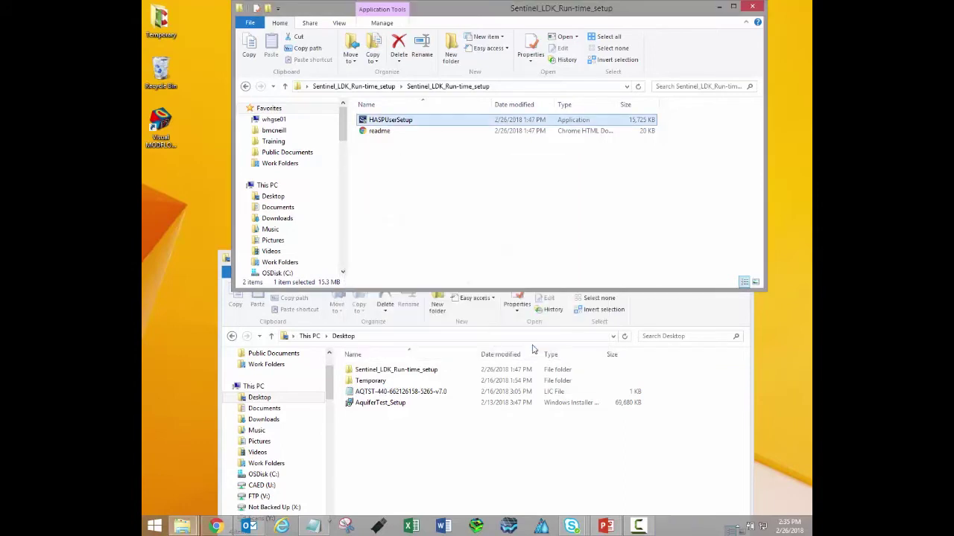
pyautogui.click(719, 7)
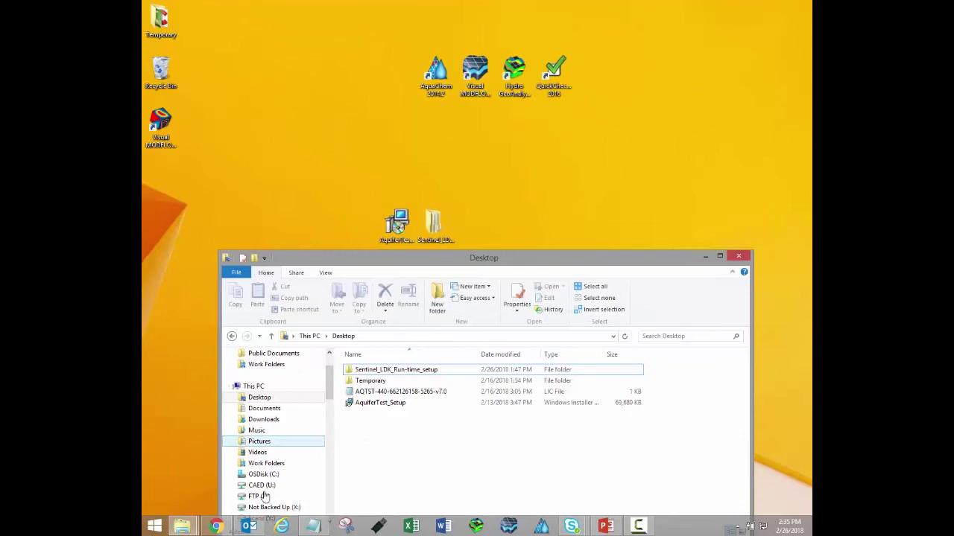
# Step: Download AquiferTest_Setup.msi, minimize Chrome, Outlook and Explorer, and select the desktop installer
pyautogui.click(245, 529)
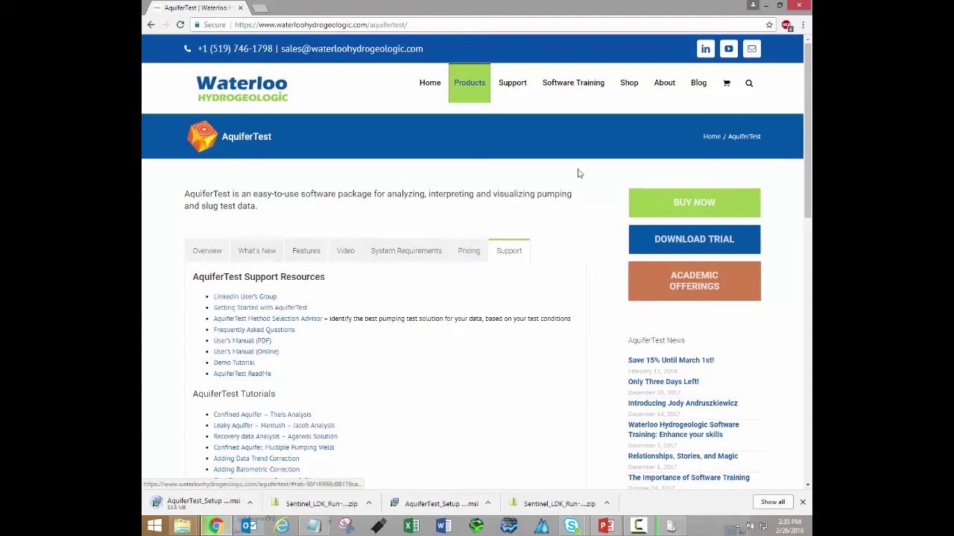
pyautogui.click(764, 9)
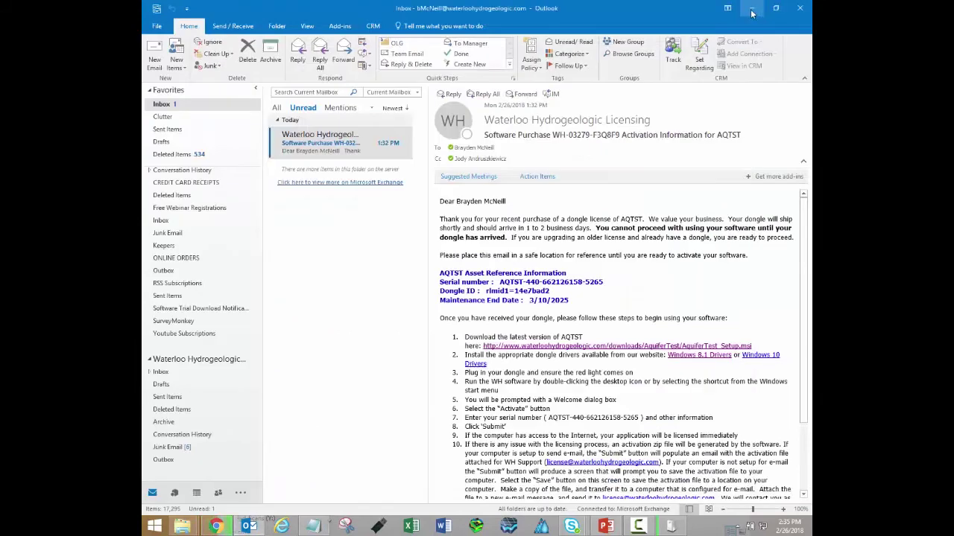
pyautogui.click(753, 10)
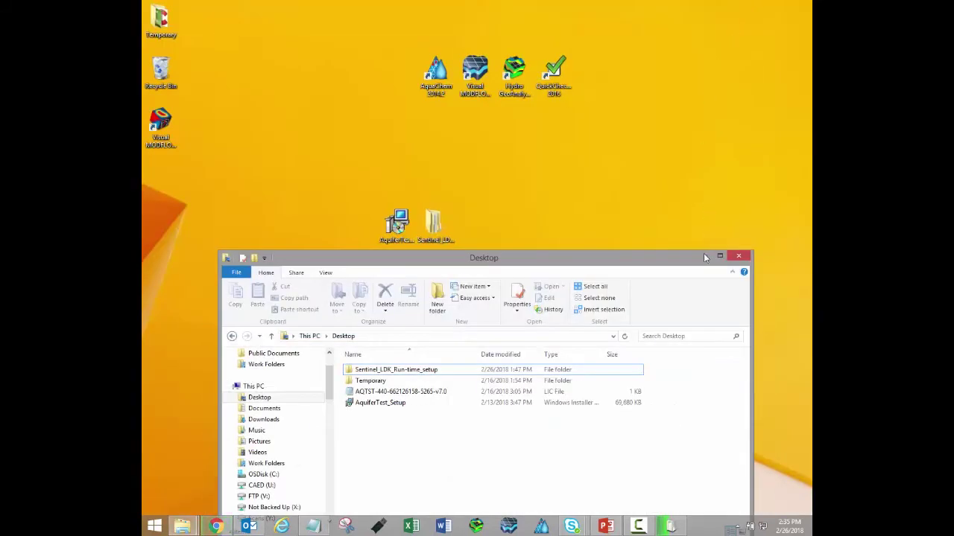
pyautogui.click(705, 258)
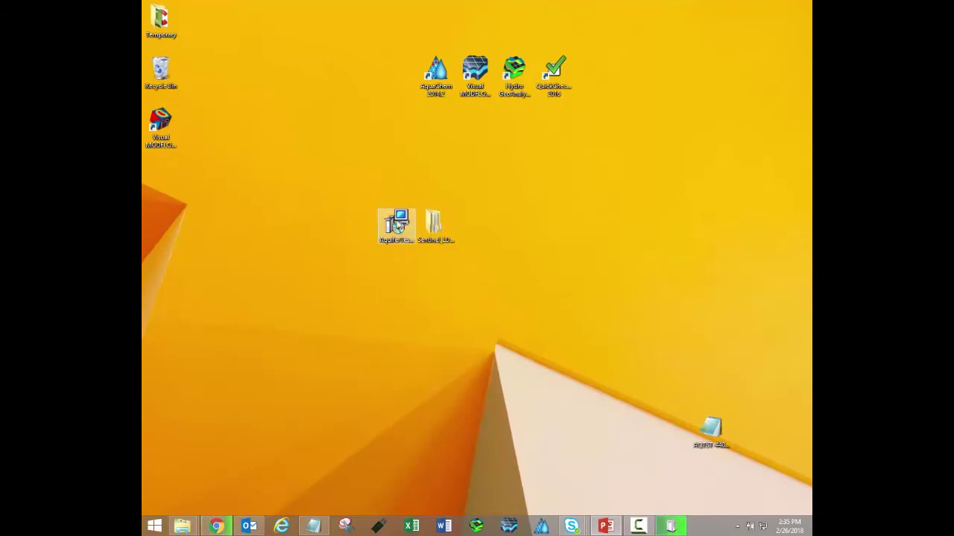
pyautogui.click(398, 226)
# Step: Install AquiferTest 7.0, accepting the license and keeping the default destination folder
pyautogui.doubleClick(397, 225)
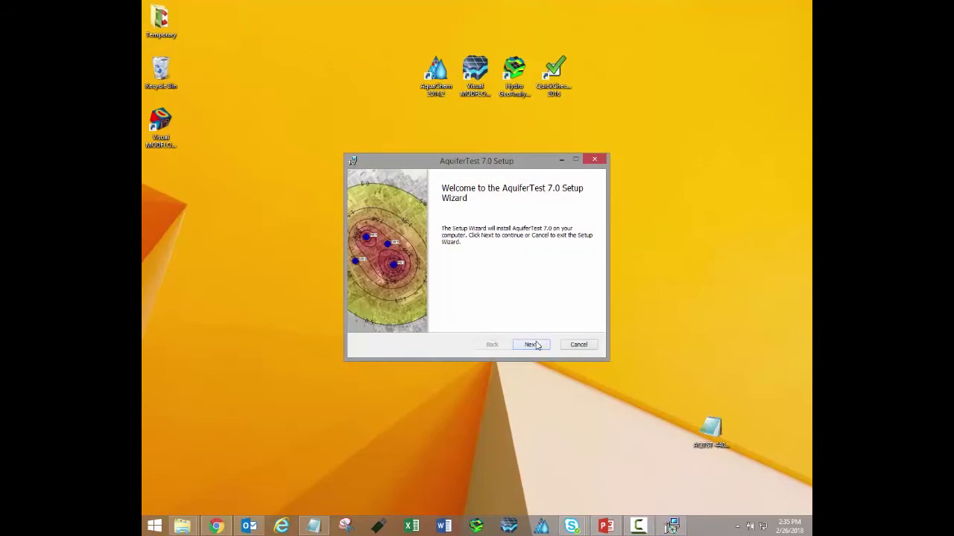
pyautogui.click(530, 344)
pyautogui.click(430, 320)
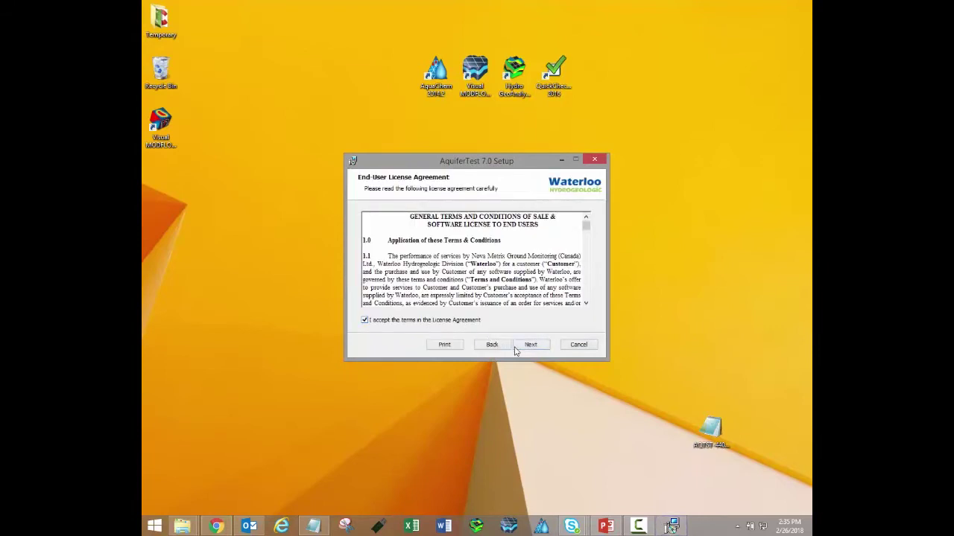
pyautogui.click(530, 346)
pyautogui.click(530, 345)
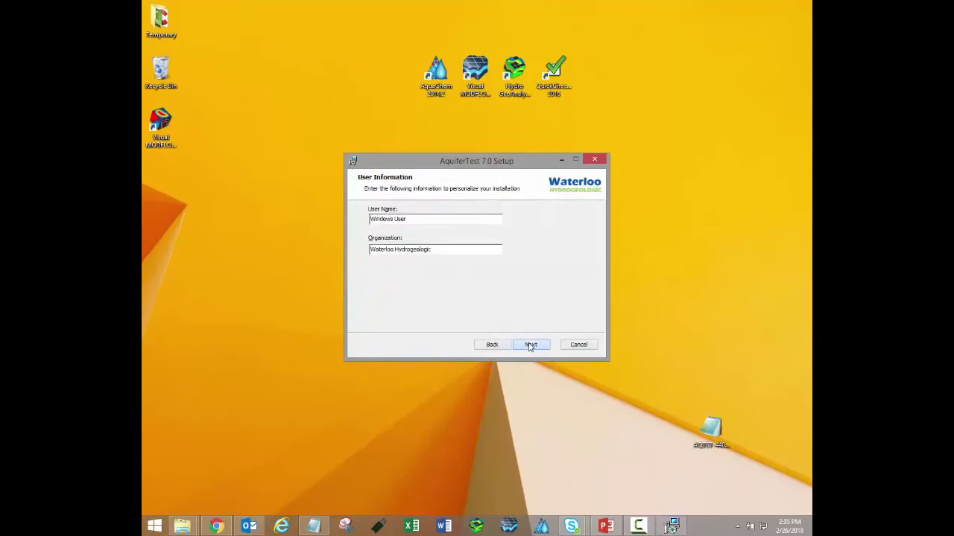
pyautogui.click(531, 345)
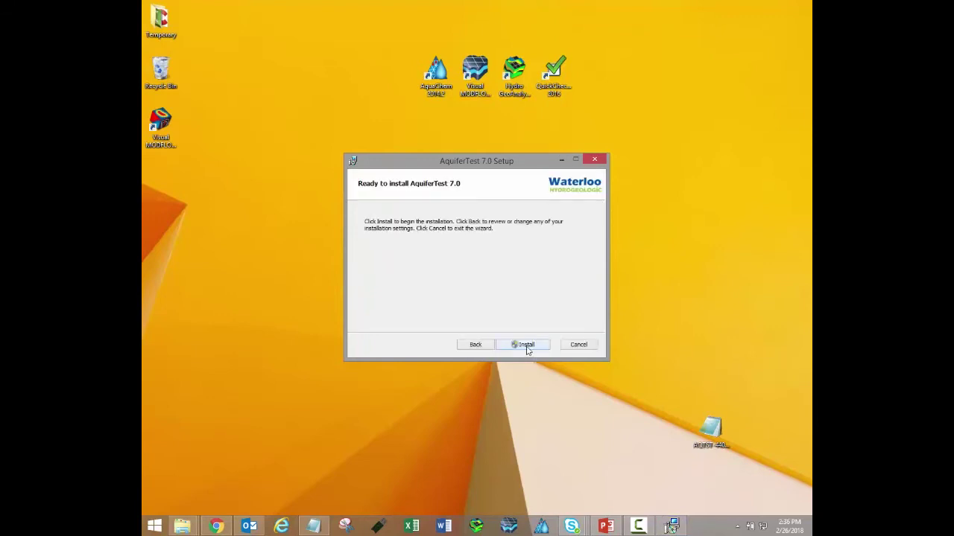
pyautogui.click(526, 346)
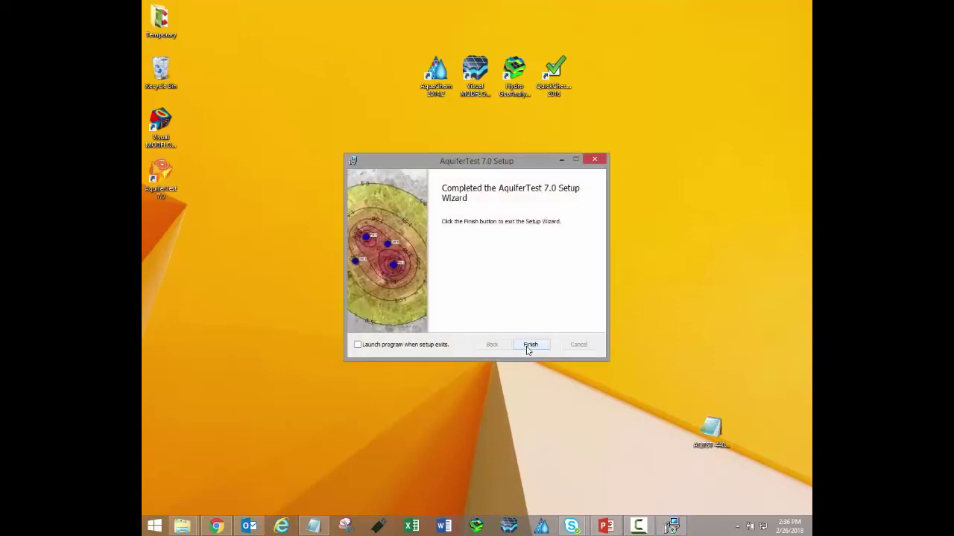
pyautogui.click(530, 345)
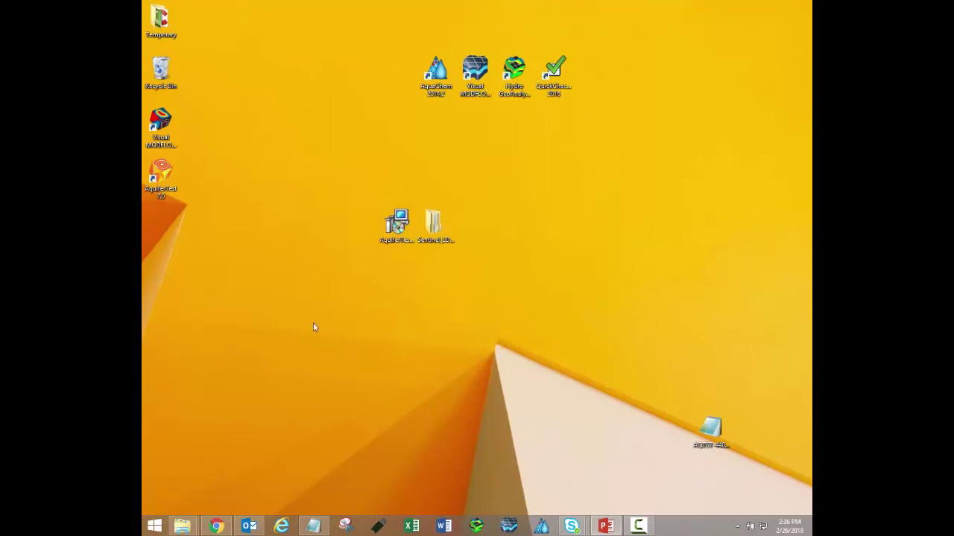
# Step: Run the AquiferTest 7.0 shortcut as administrator and choose Activate on the welcome screen
pyautogui.rightClick(156, 176)
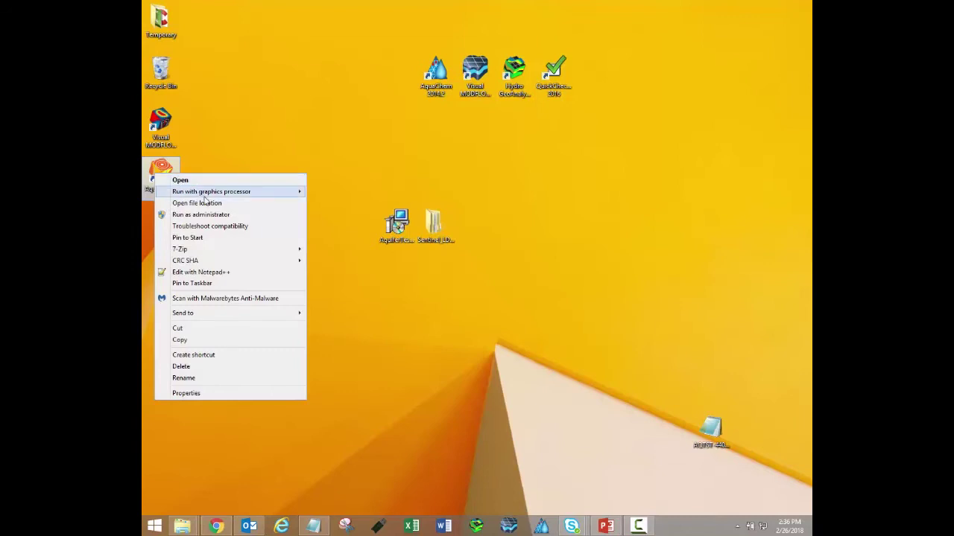
pyautogui.click(209, 215)
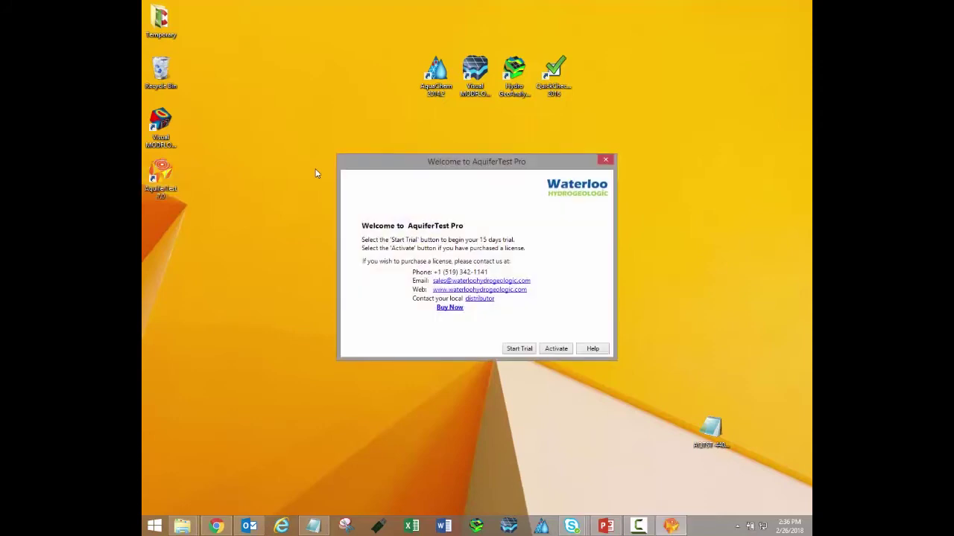
pyautogui.click(558, 350)
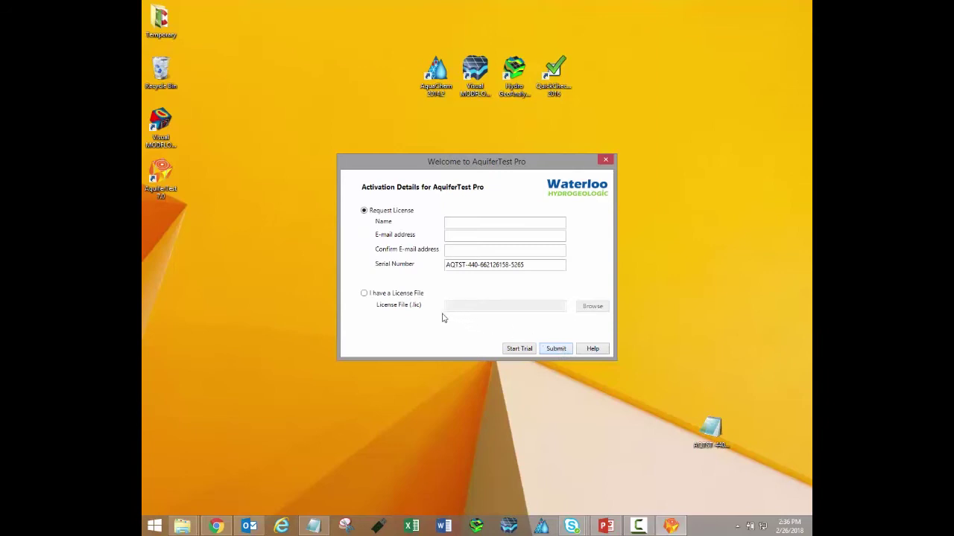
# Step: Select 'I have a License File', load the AQTST .lic from Desktop, then delete the path
pyautogui.click(364, 295)
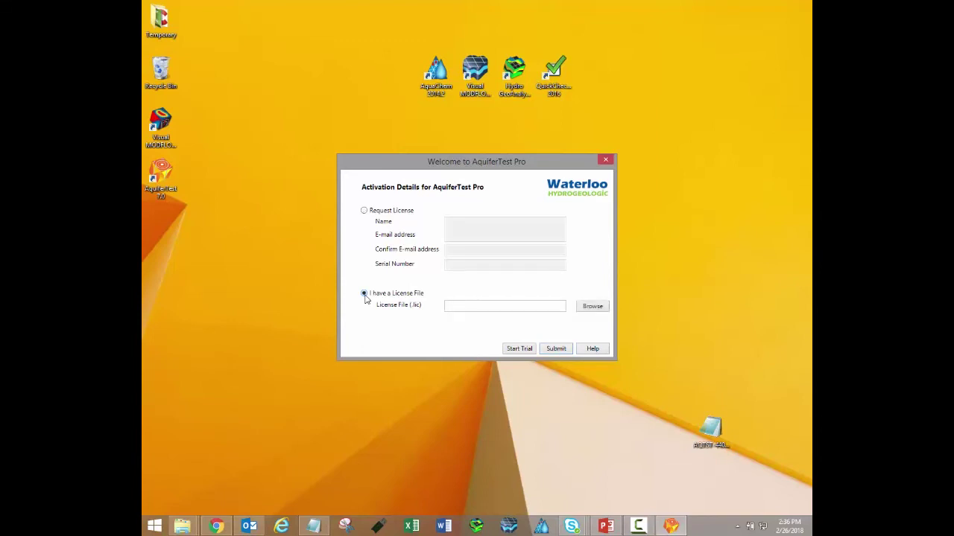
pyautogui.click(364, 212)
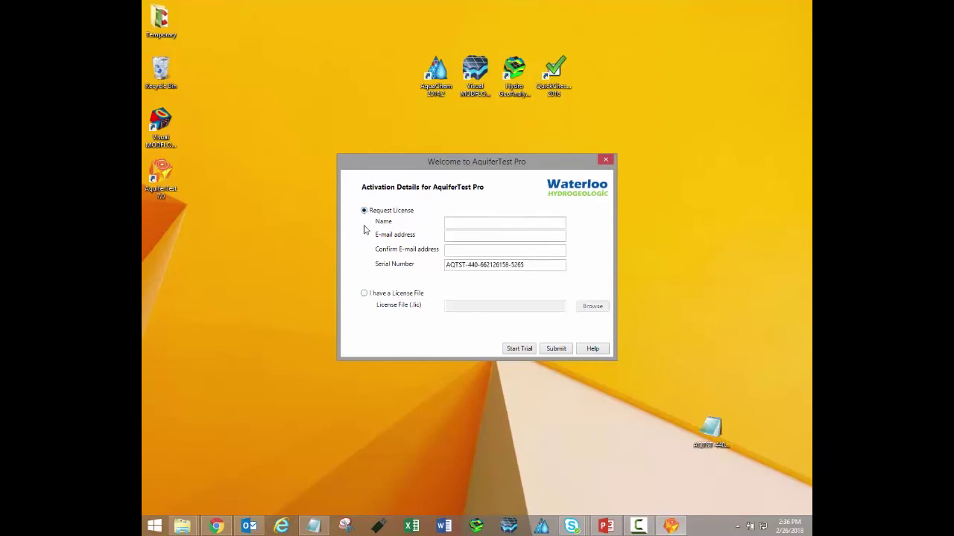
pyautogui.click(364, 294)
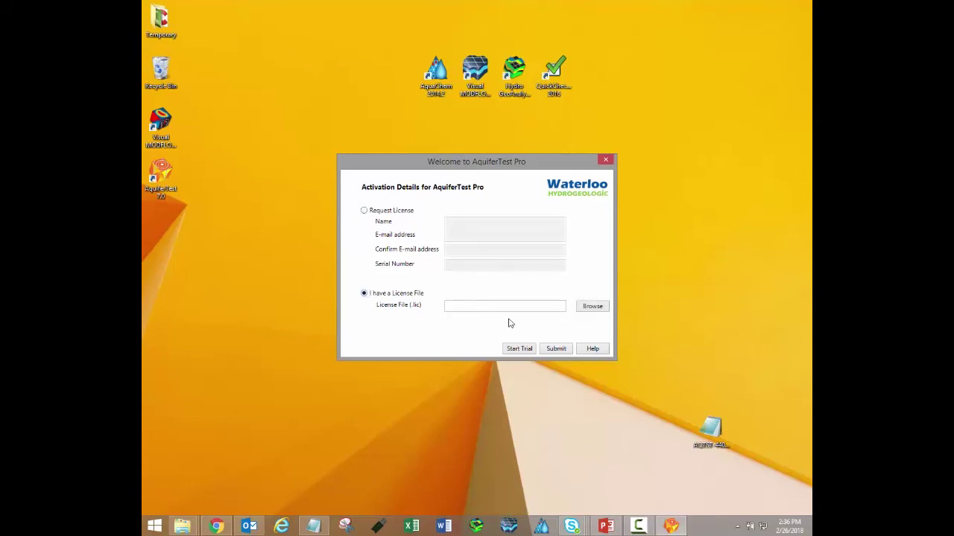
pyautogui.click(593, 308)
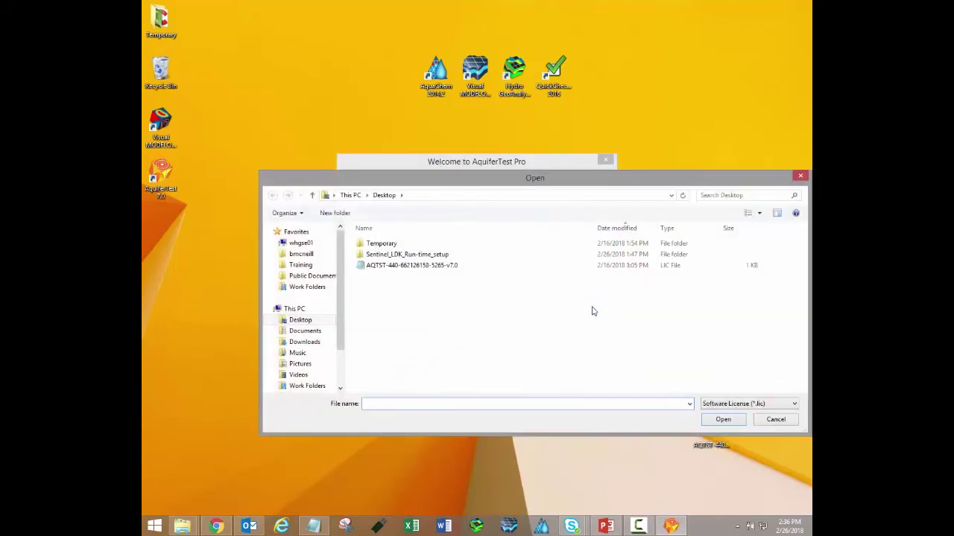
pyautogui.click(407, 270)
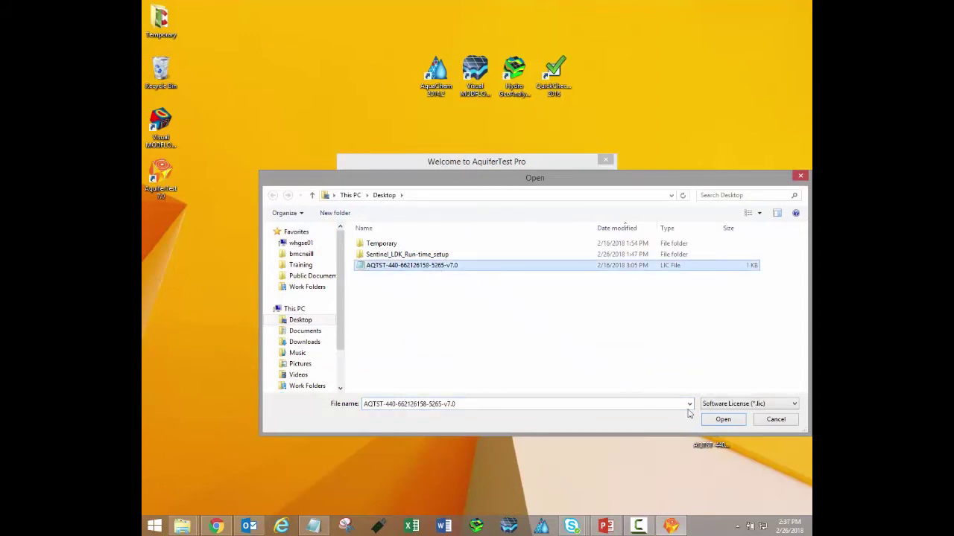
pyautogui.click(711, 423)
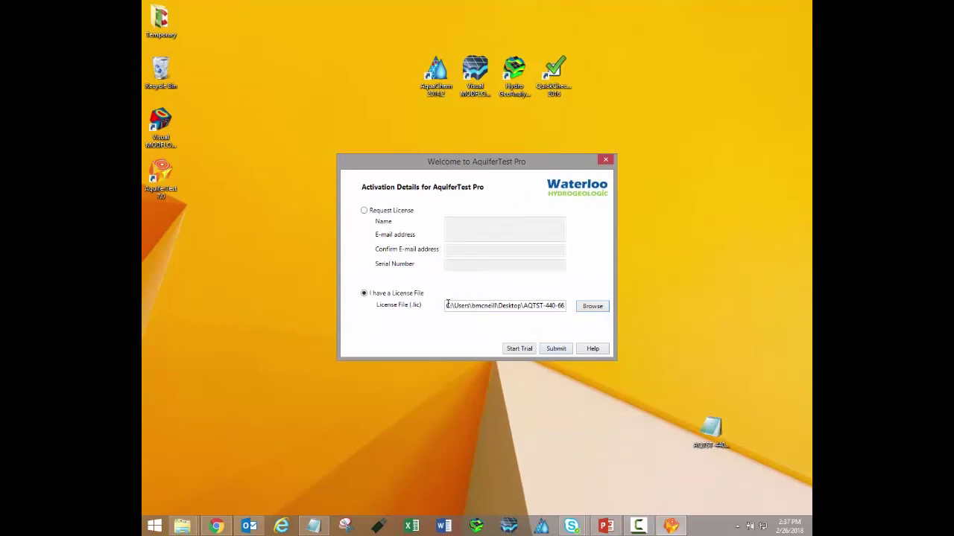
pyautogui.moveTo(447, 306); pyautogui.dragTo(590, 307)
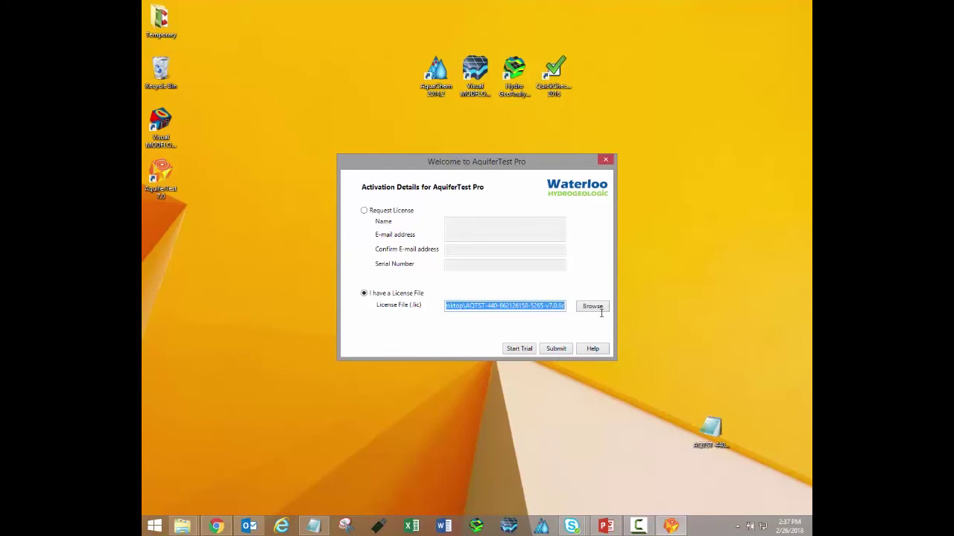
pyautogui.press('Delete')
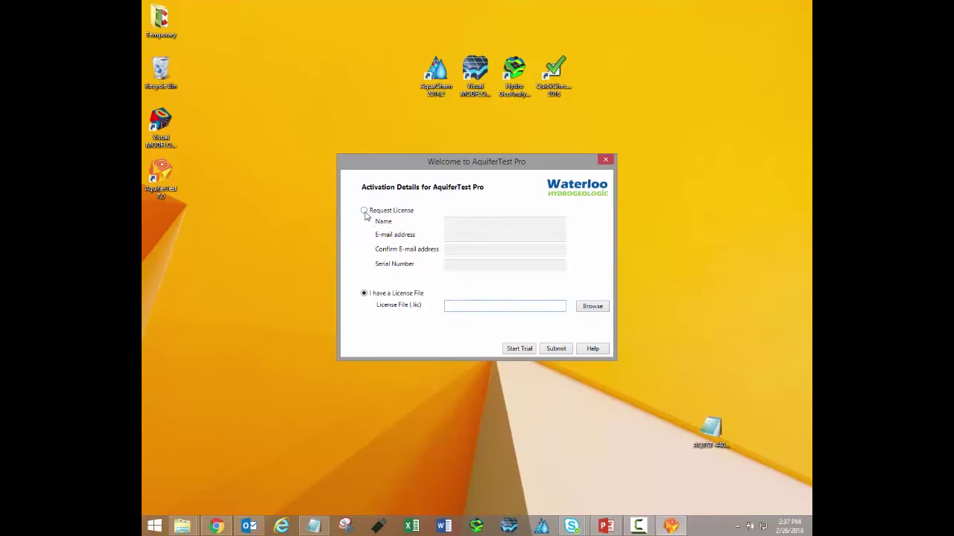
# Step: Submit a license request with the user's name and their e-mail pasted into both e-mail fields
pyautogui.click(363, 211)
pyautogui.click(453, 223)
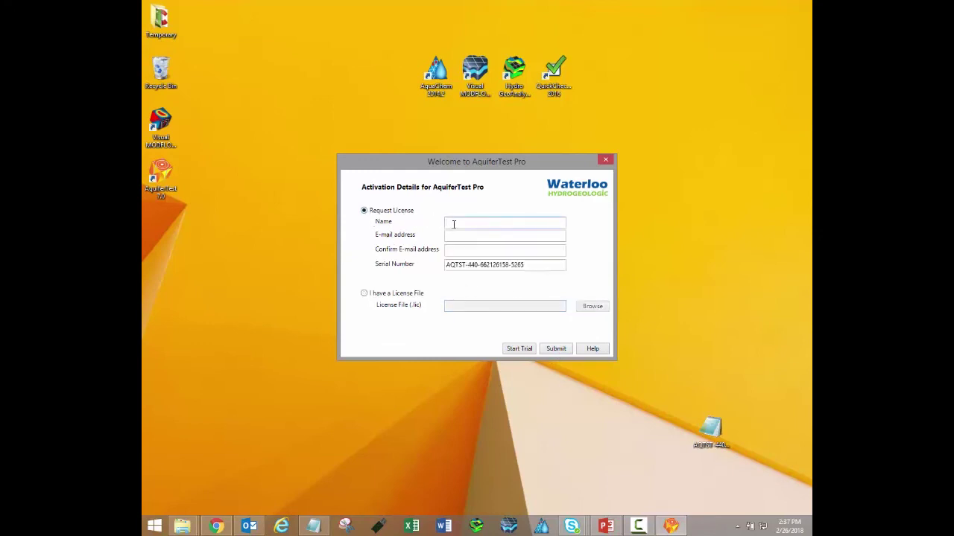
pyautogui.write('Brayde')
pyautogui.write('n')
pyautogui.click(451, 234)
pyautogui.rightClick(451, 234)
pyautogui.click(471, 277)
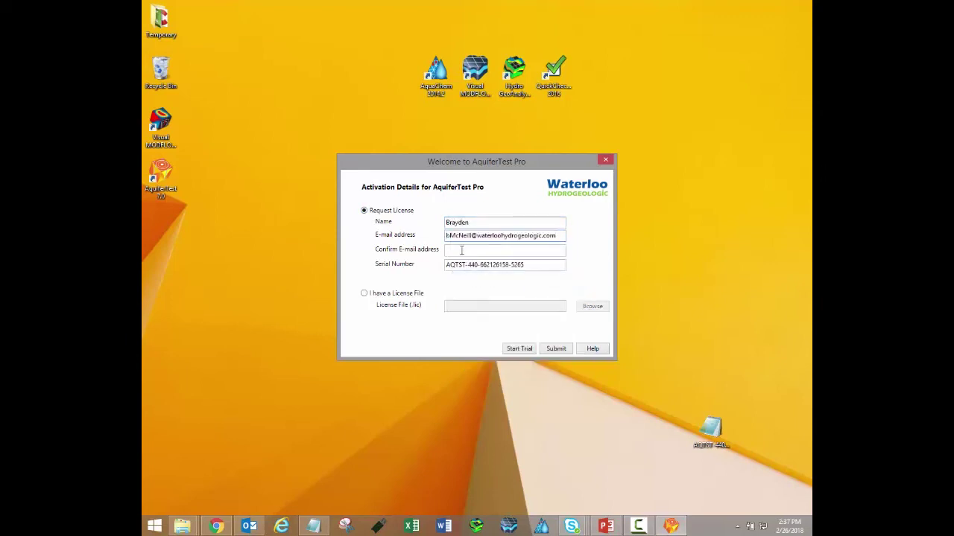
pyautogui.rightClick(461, 251)
pyautogui.click(486, 293)
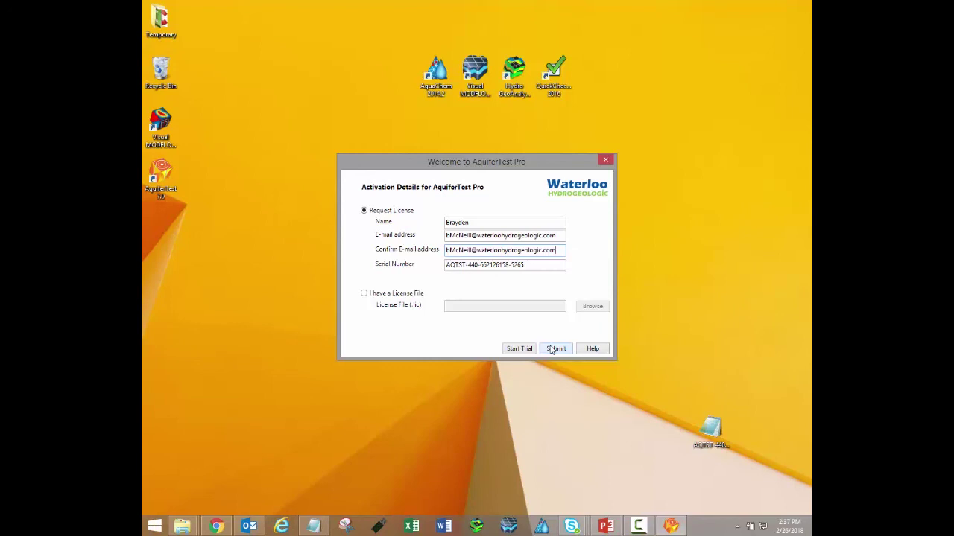
pyautogui.click(552, 349)
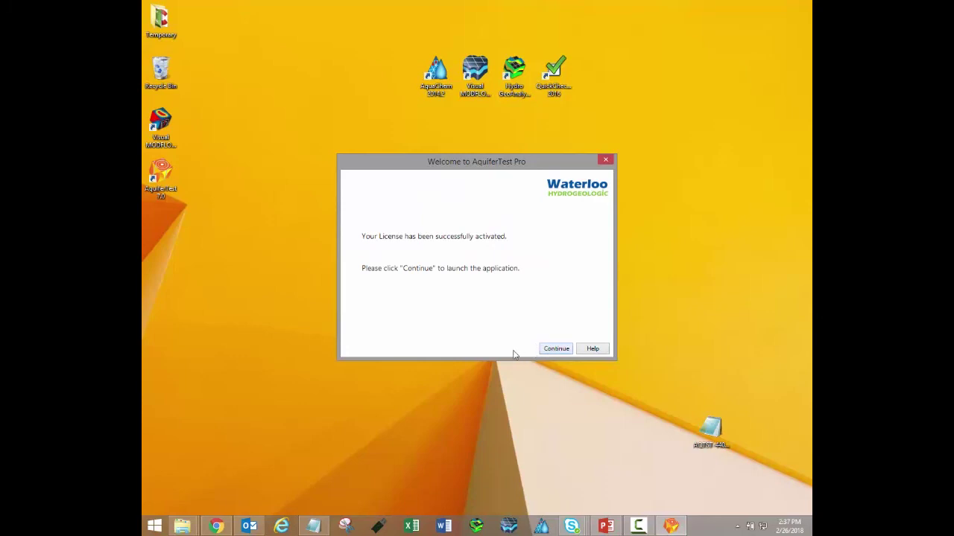
# Step: Continue past the activation success message to launch AquiferTest 7.0
pyautogui.click(552, 350)
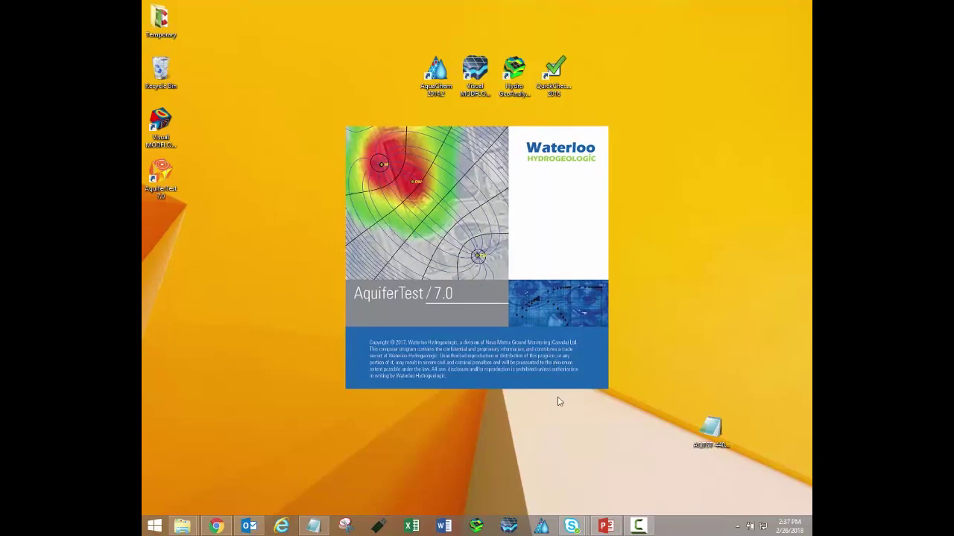